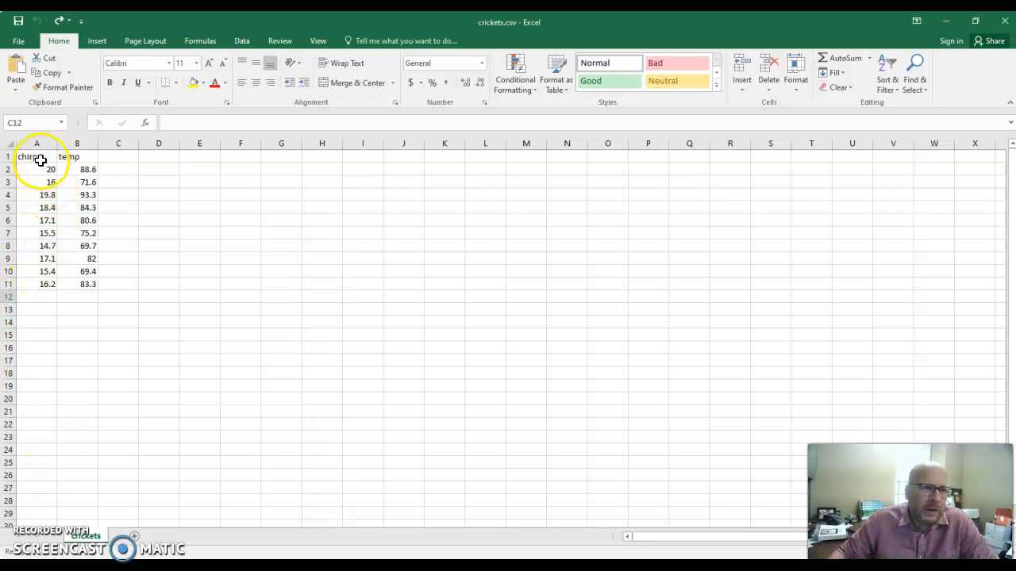
drag(41, 159, 80, 280)
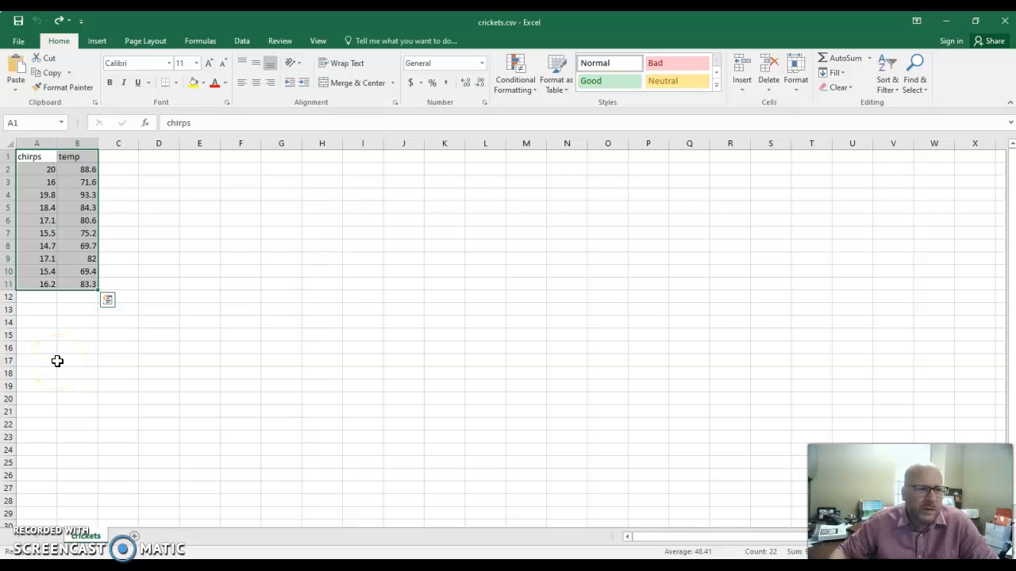
click(31, 270)
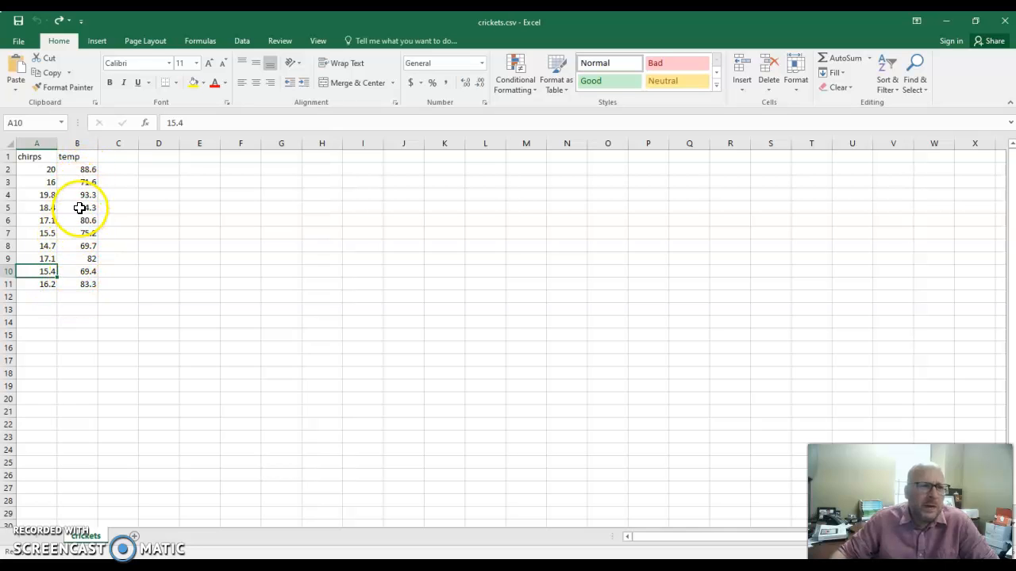
click(227, 288)
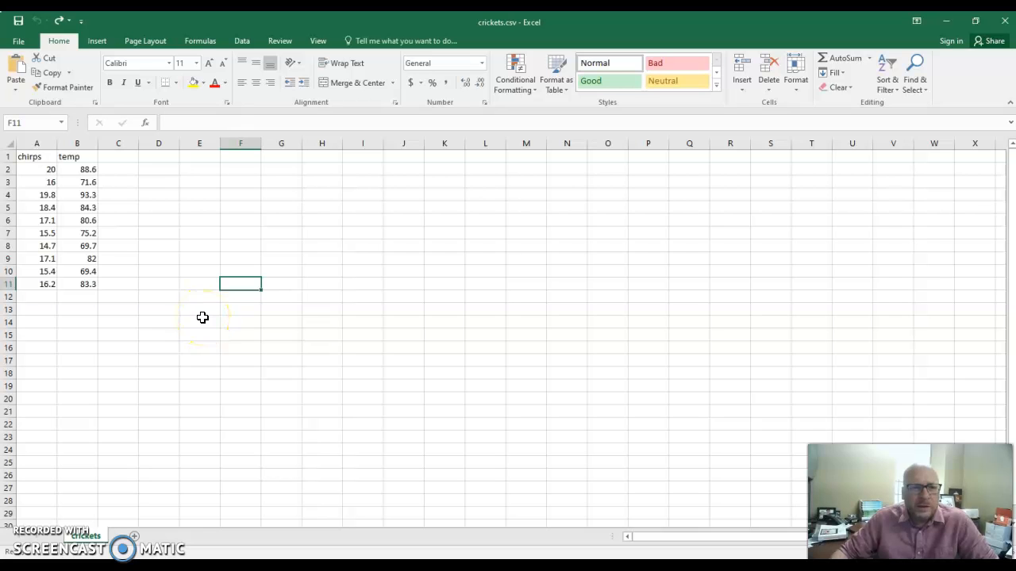
Insert a markers-only scatter chart from the chirps and temp data in A1:B11.
drag(44, 156, 80, 285)
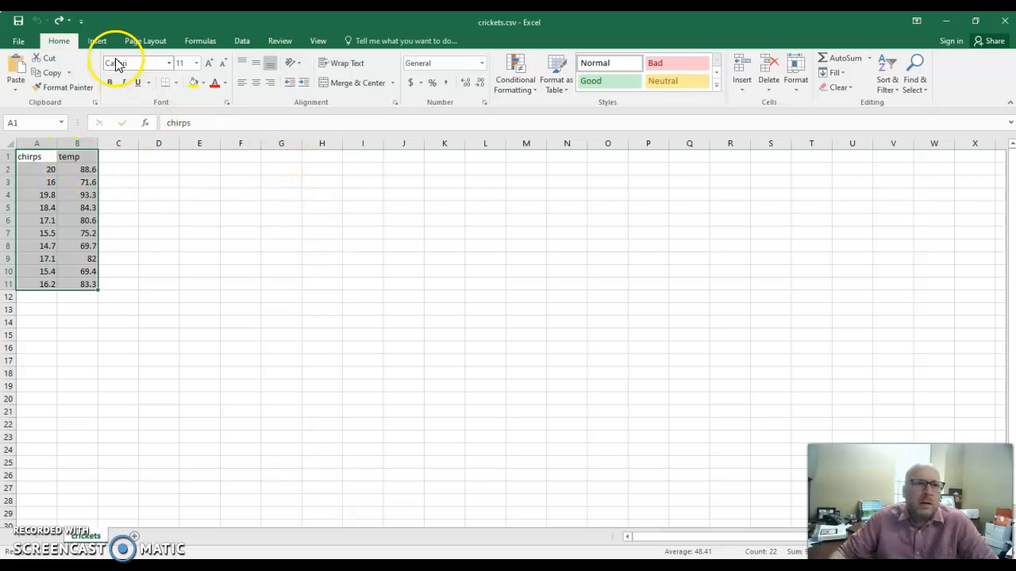
click(97, 42)
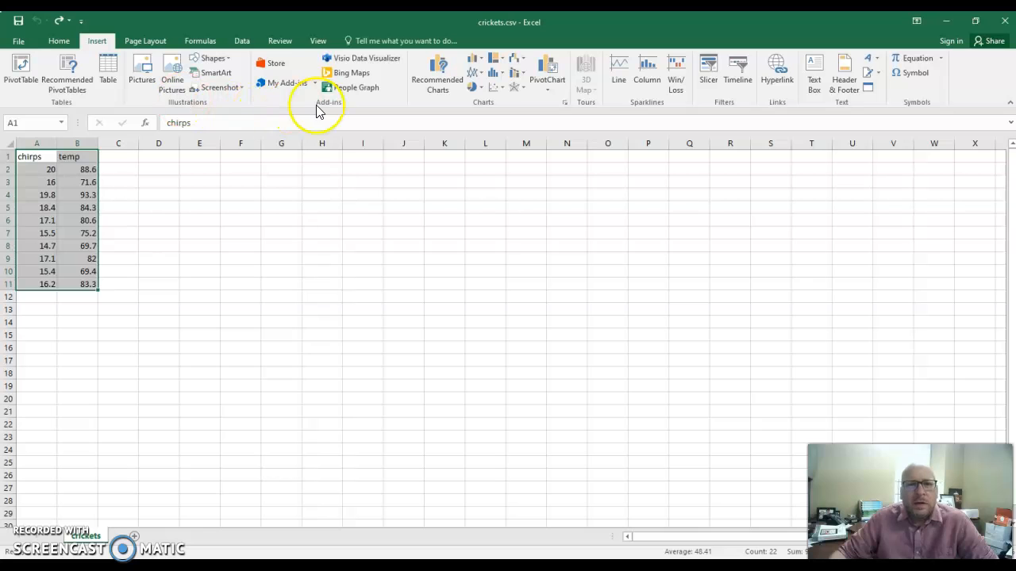
click(495, 87)
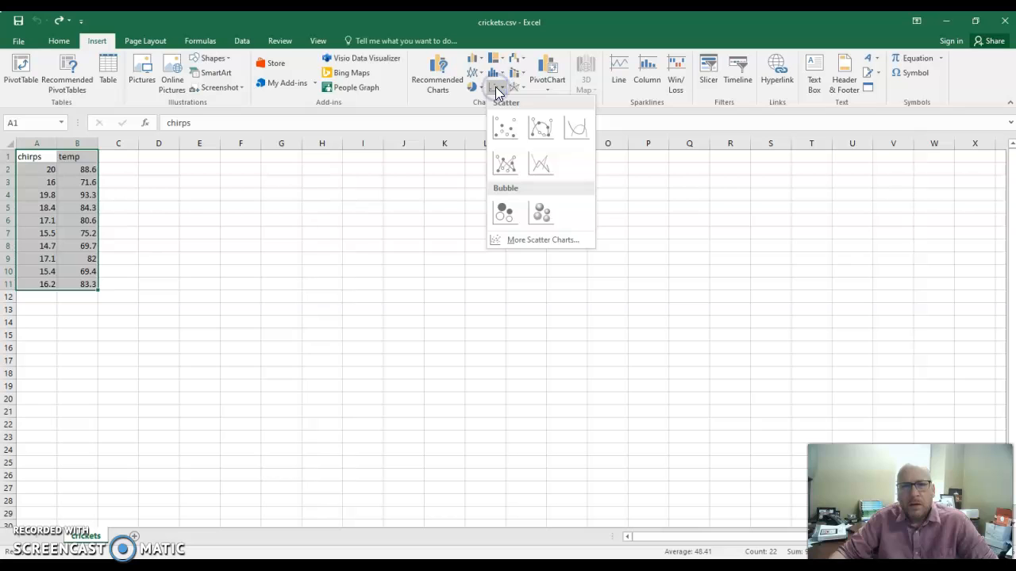
click(506, 129)
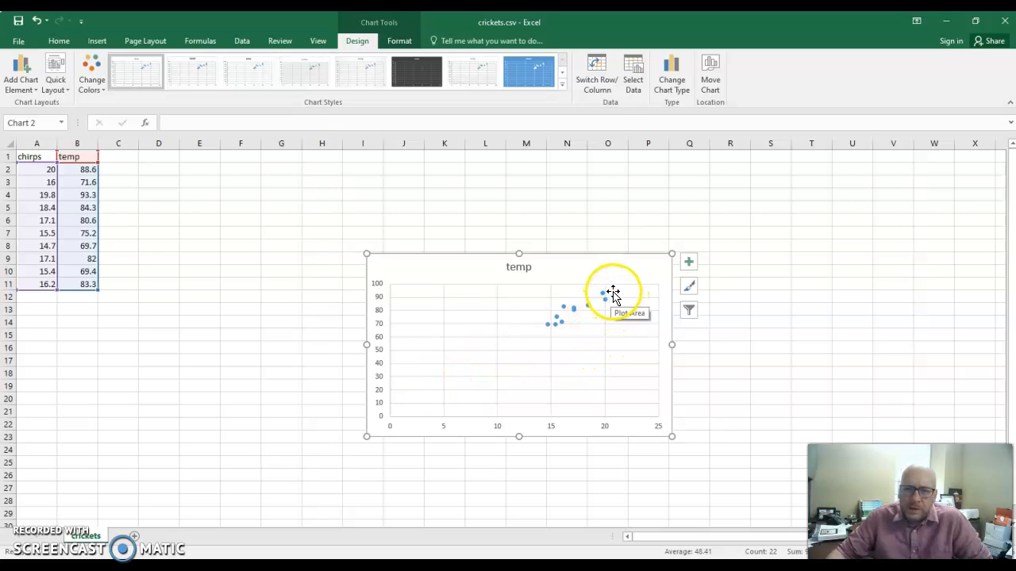
Add a linear trendline to the scatter chart and open its detailed formatting options.
click(688, 263)
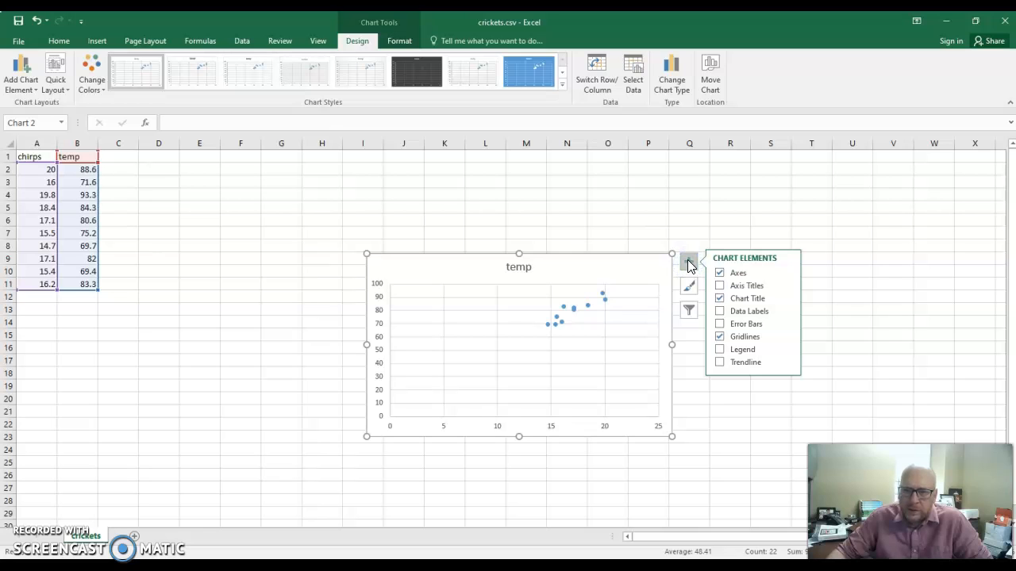
click(719, 362)
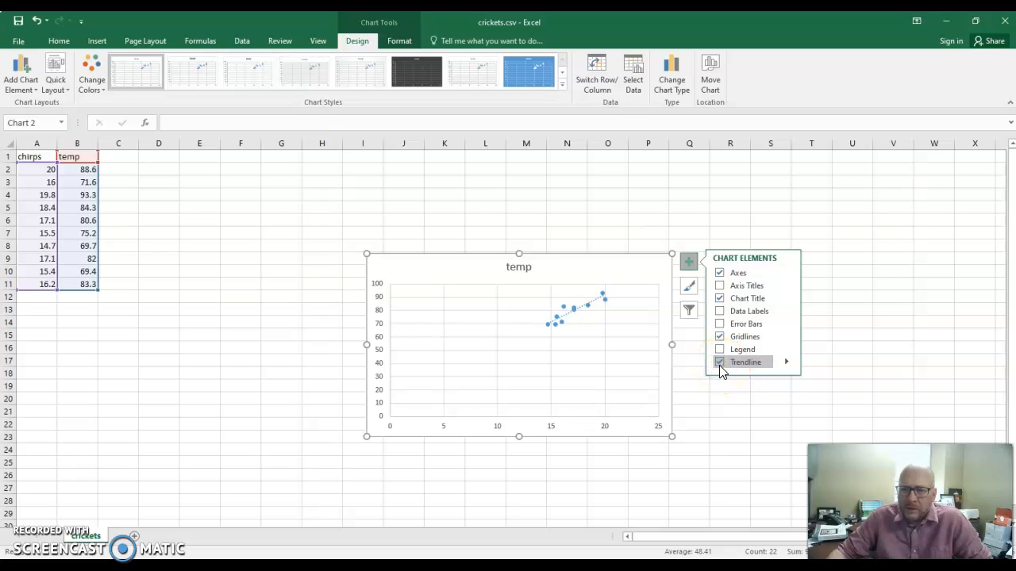
click(786, 363)
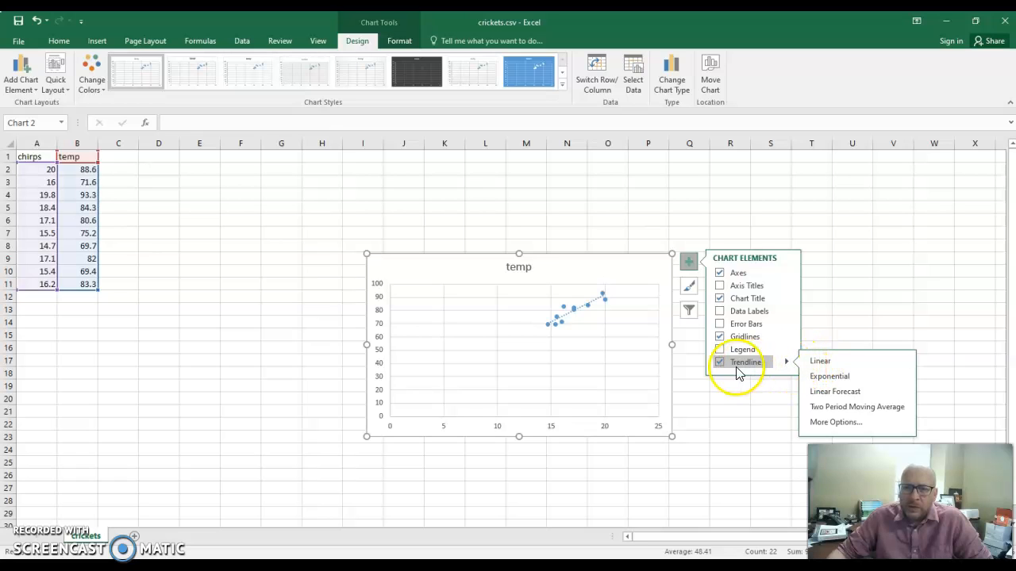
click(816, 364)
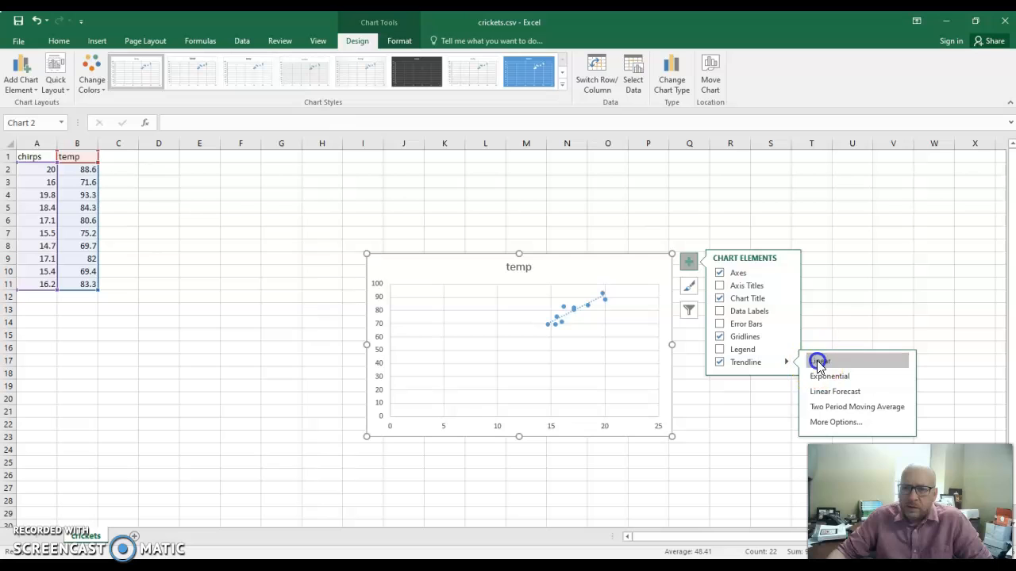
click(822, 427)
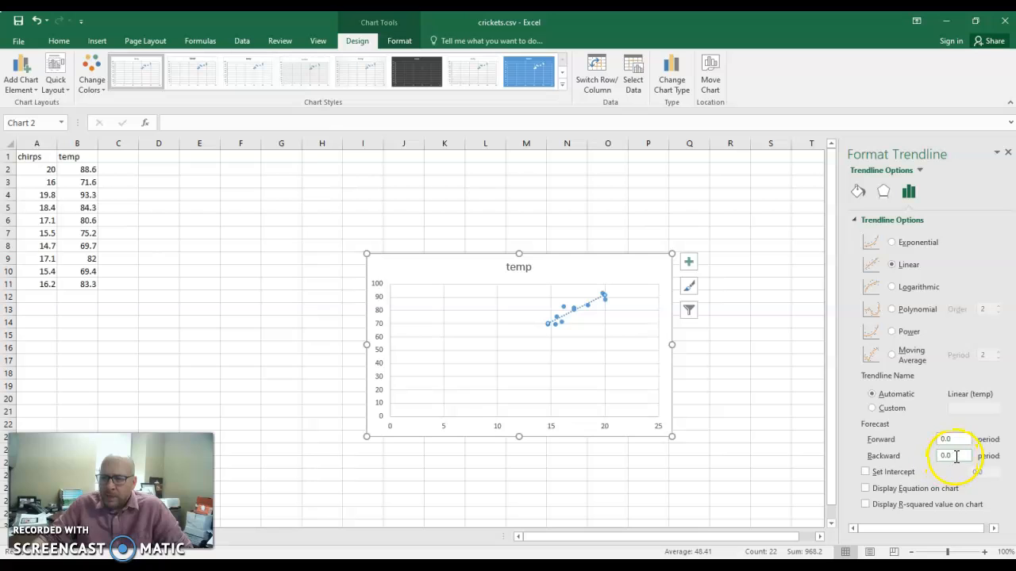
Extend the trendline forecast 10 periods backward and 3 periods forward.
drag(958, 455, 933, 460)
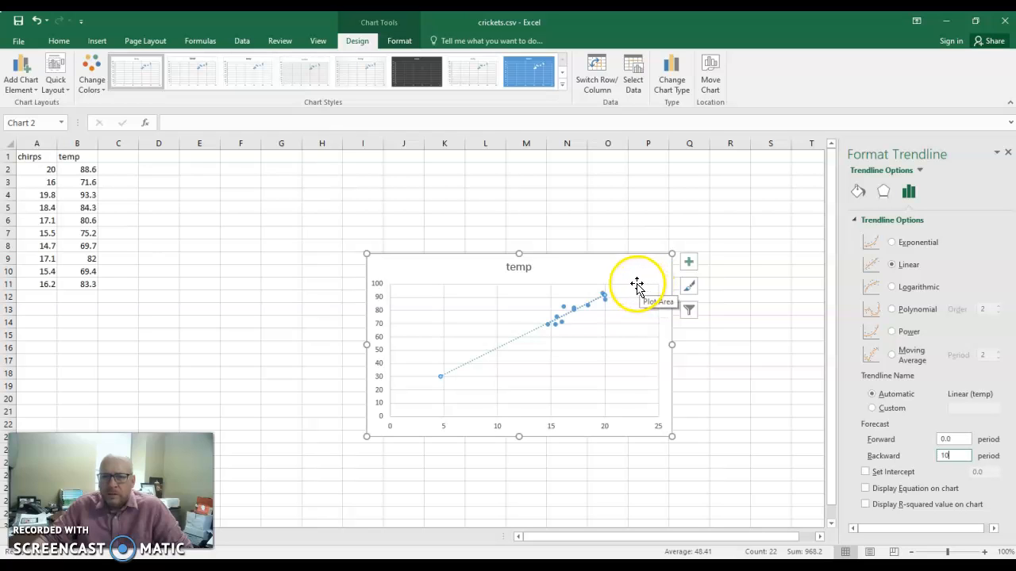
click(952, 439)
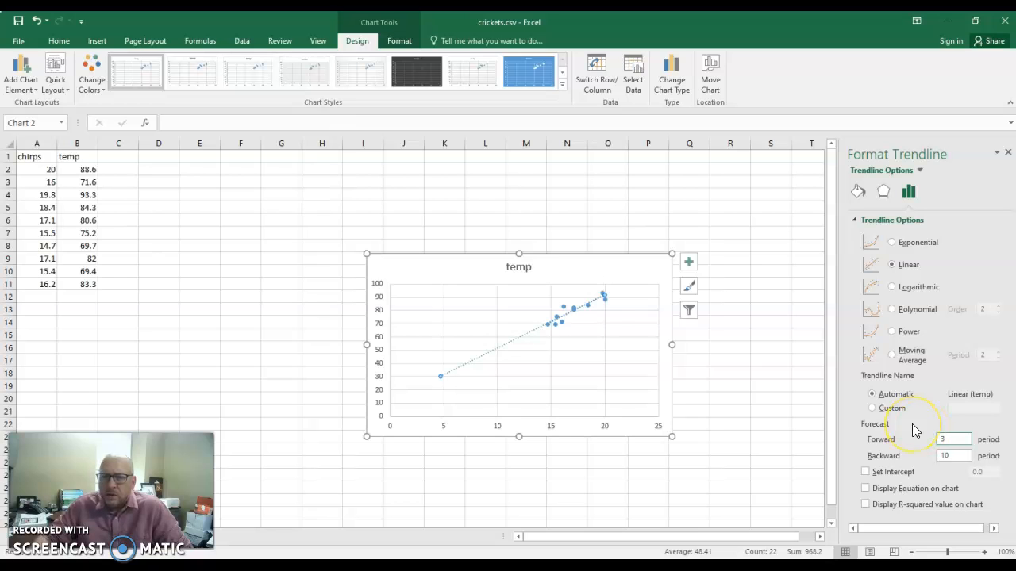
click(911, 424)
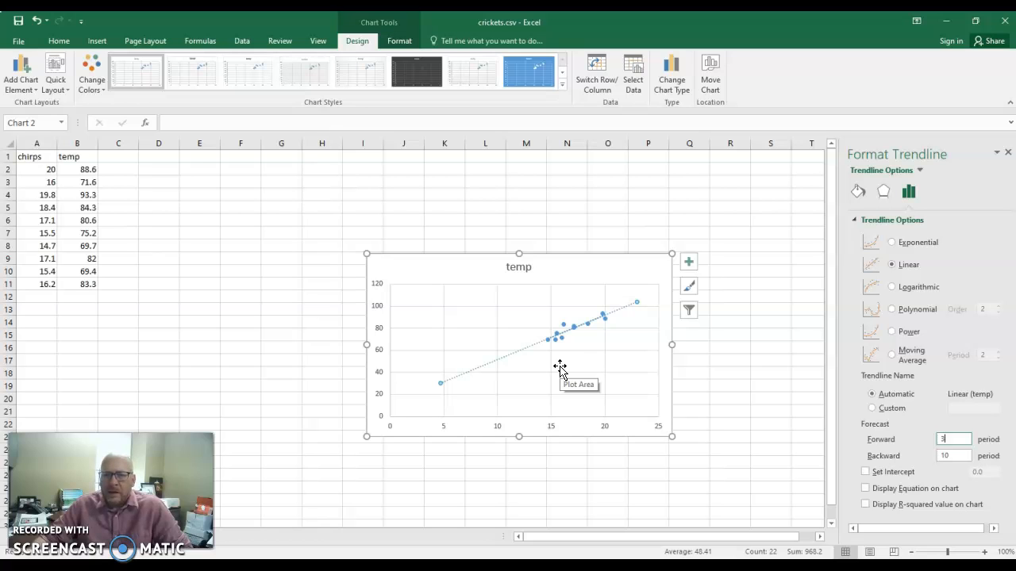
Display the trendline's equation and R-squared value on the chart.
click(867, 491)
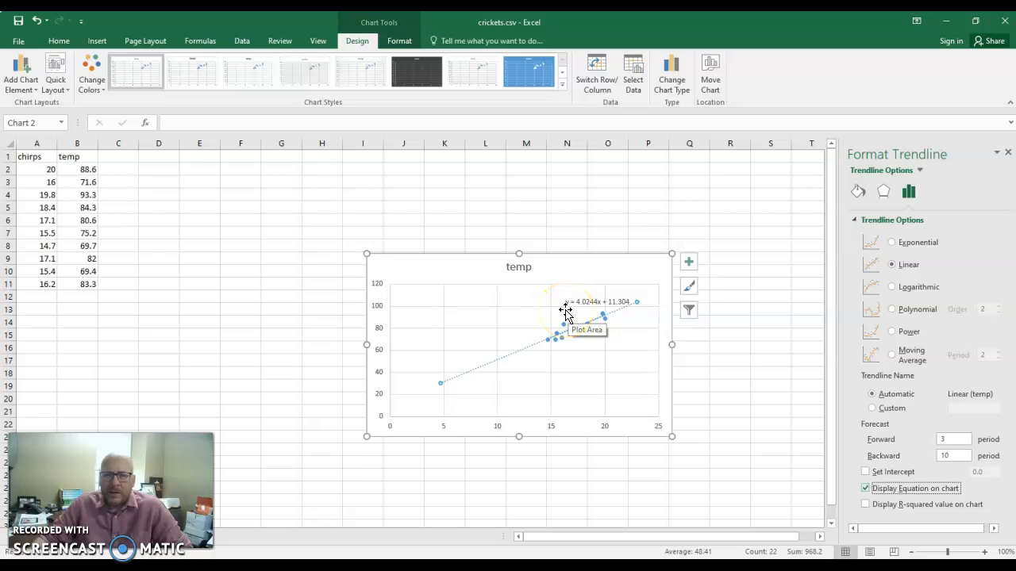
click(597, 308)
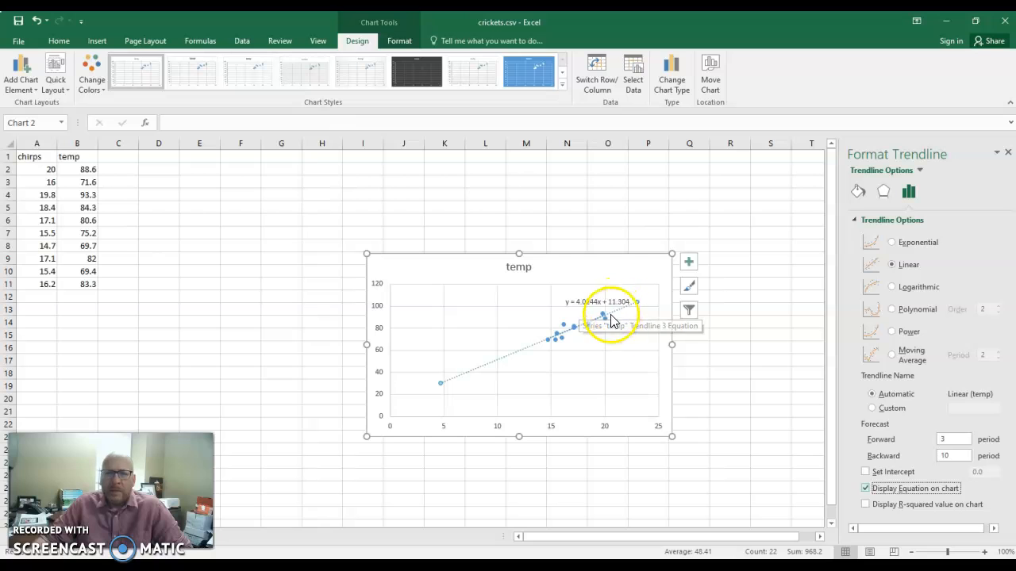
click(866, 505)
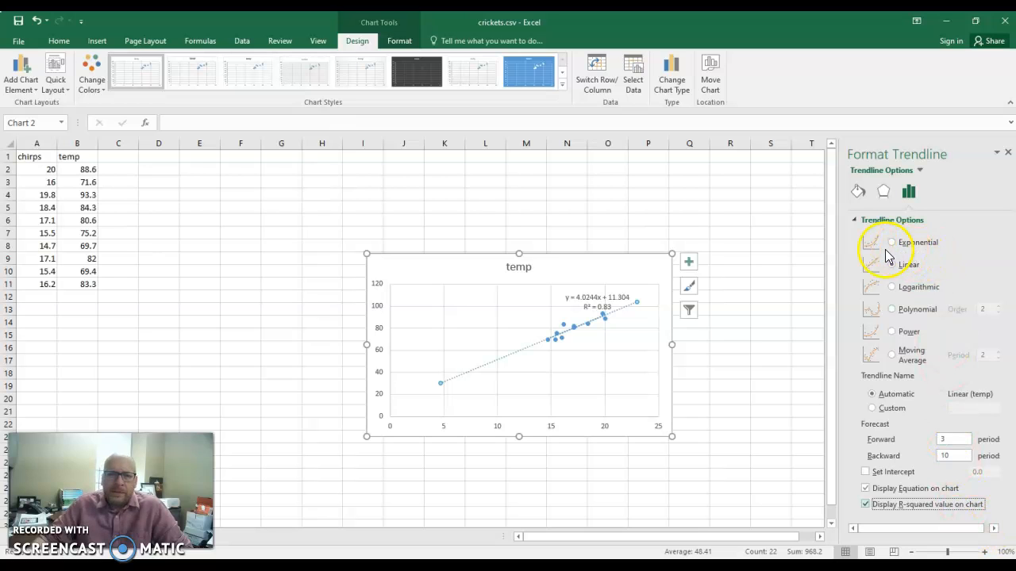
click(883, 193)
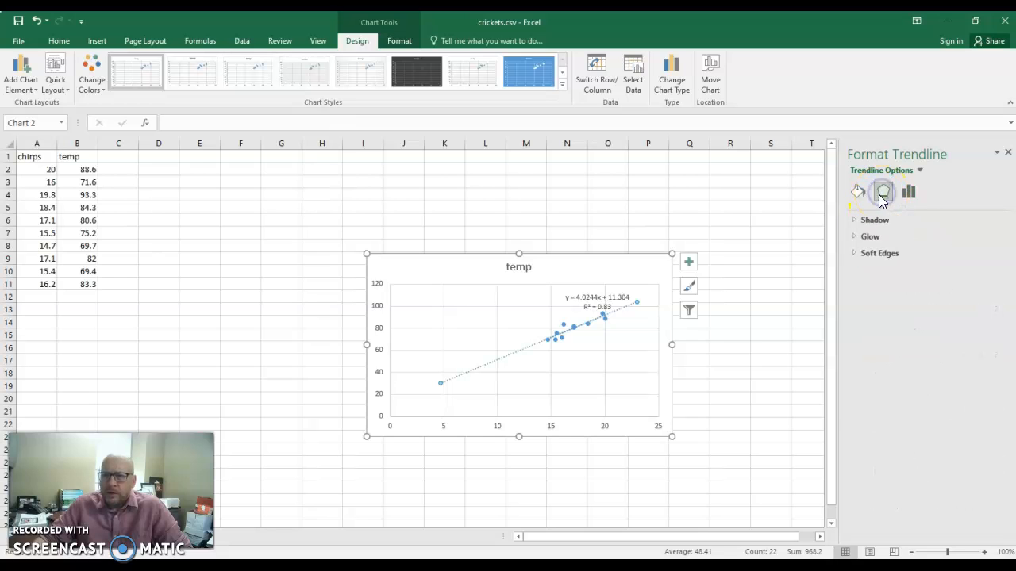
click(857, 193)
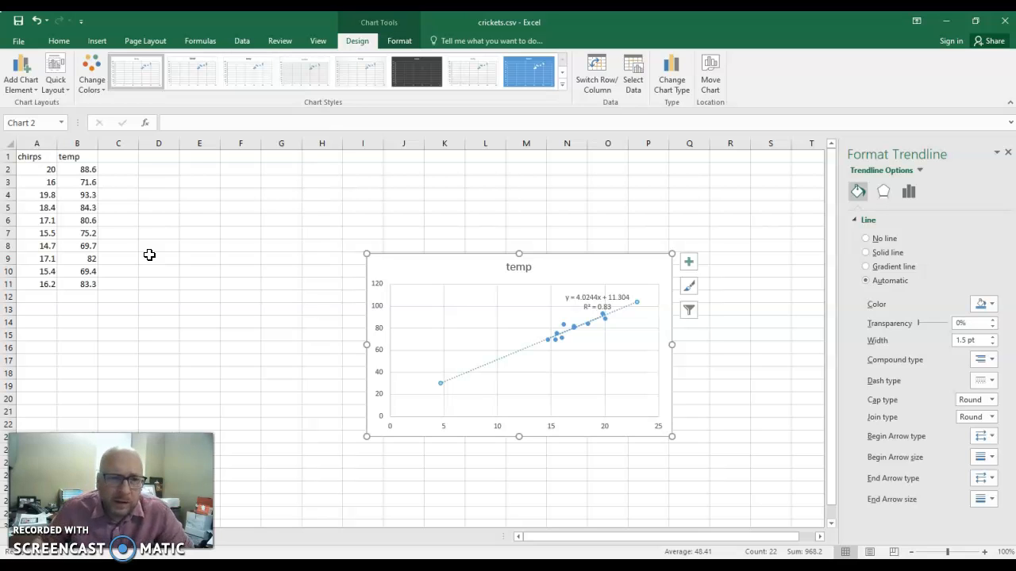
Enter the label "Correlation" in cell D12.
click(166, 296)
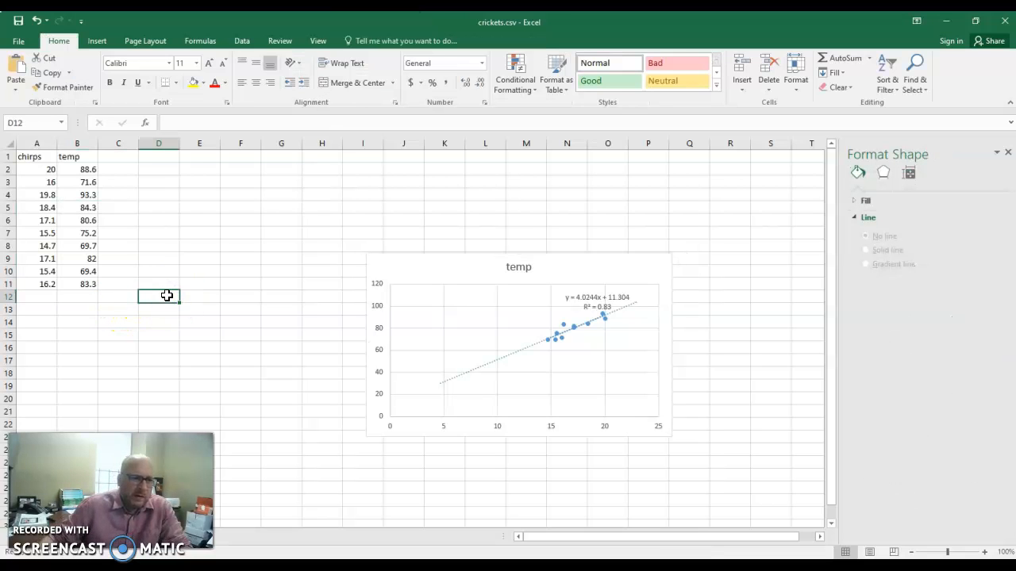
text(Correlation)
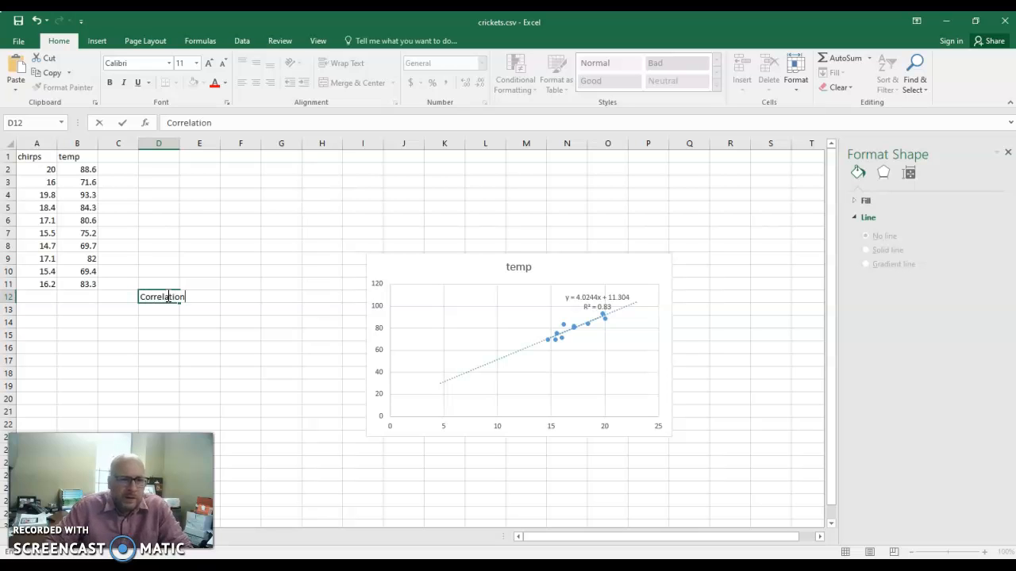
key(Return)
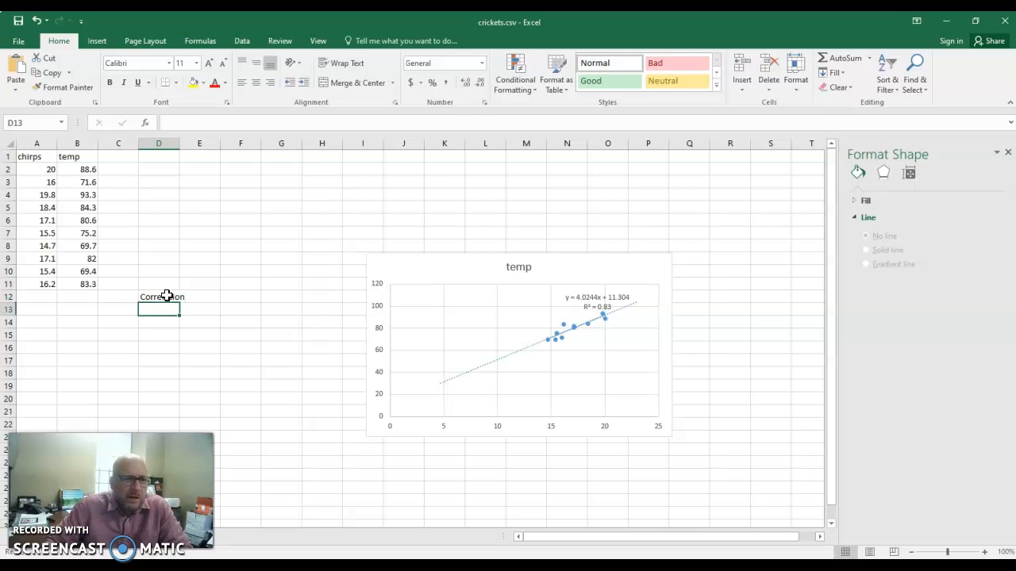
Calculate the correlation between chirps and temp in cell C12 with =correl(A2:A11,B2:B11).
key(Left)
key(Up)
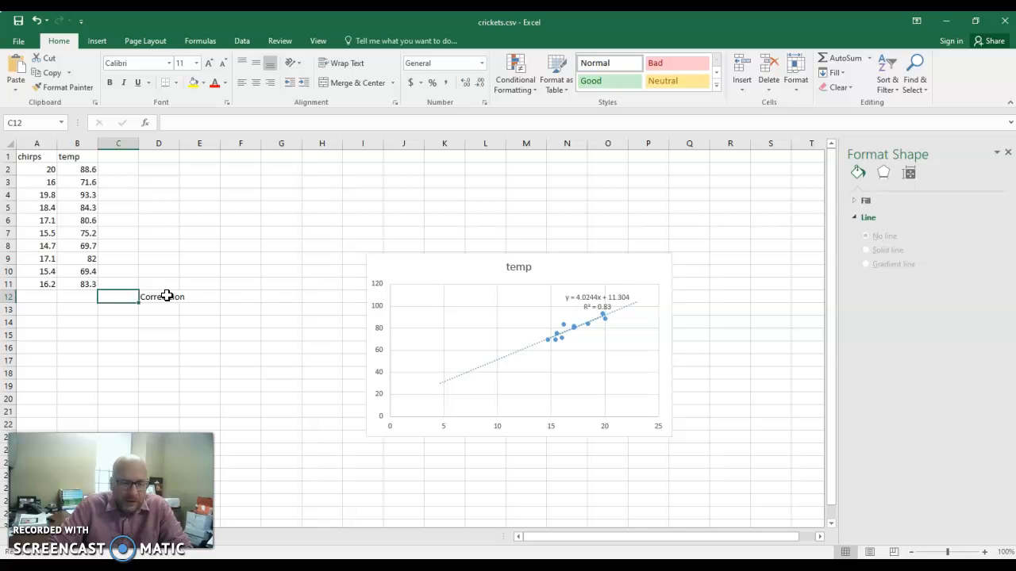
text(=)
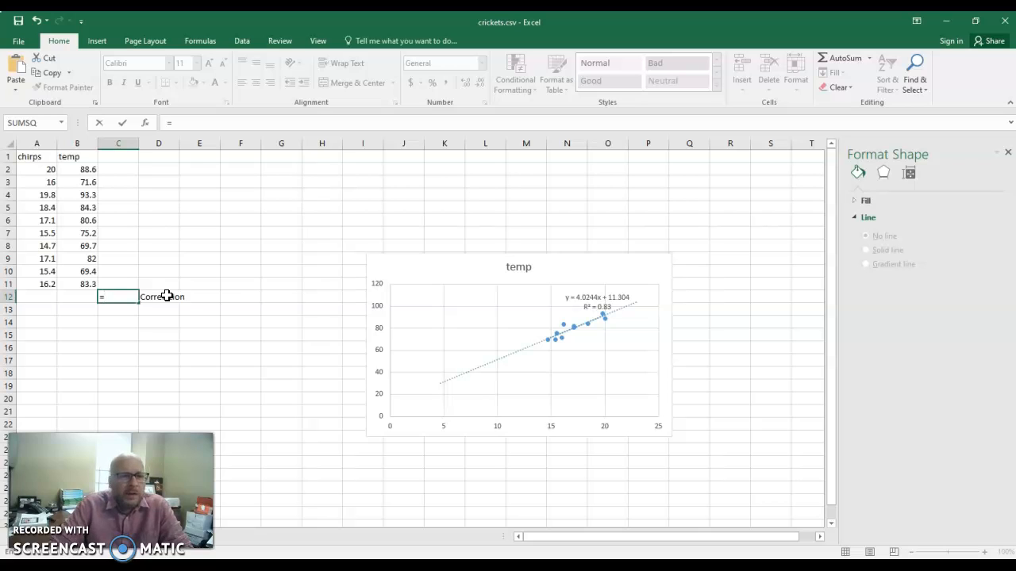
text(c)
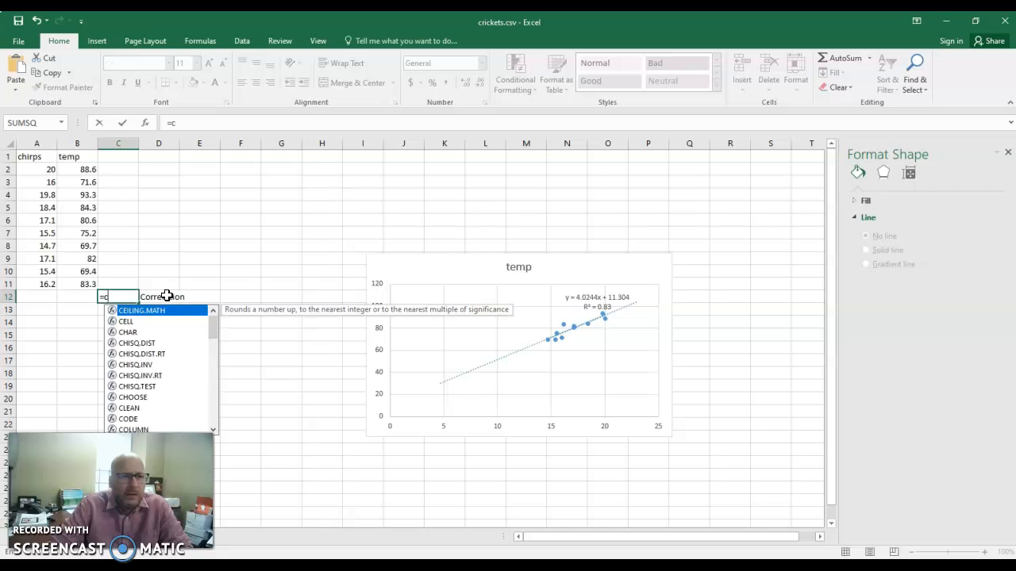
text(orrel)
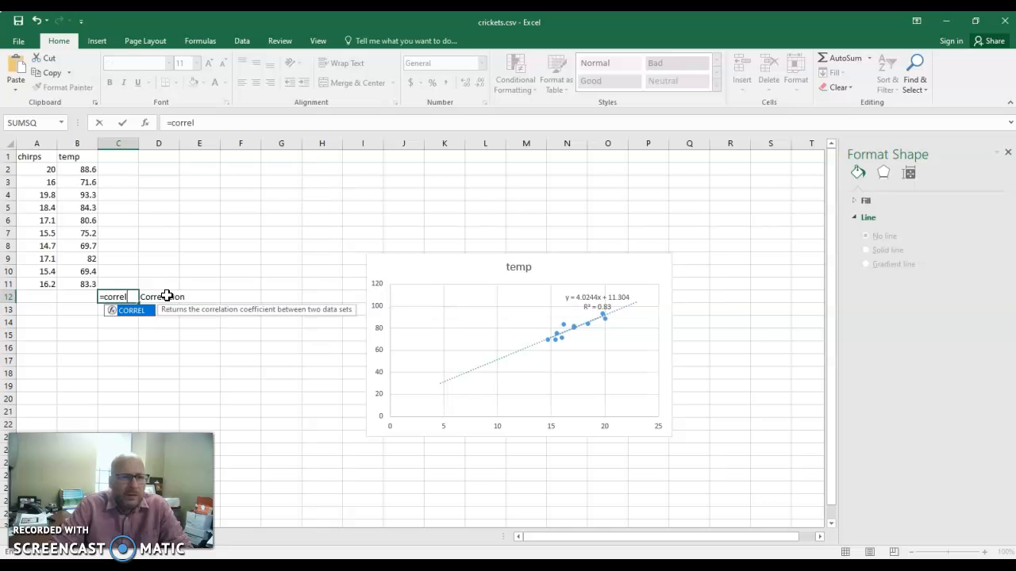
text(()
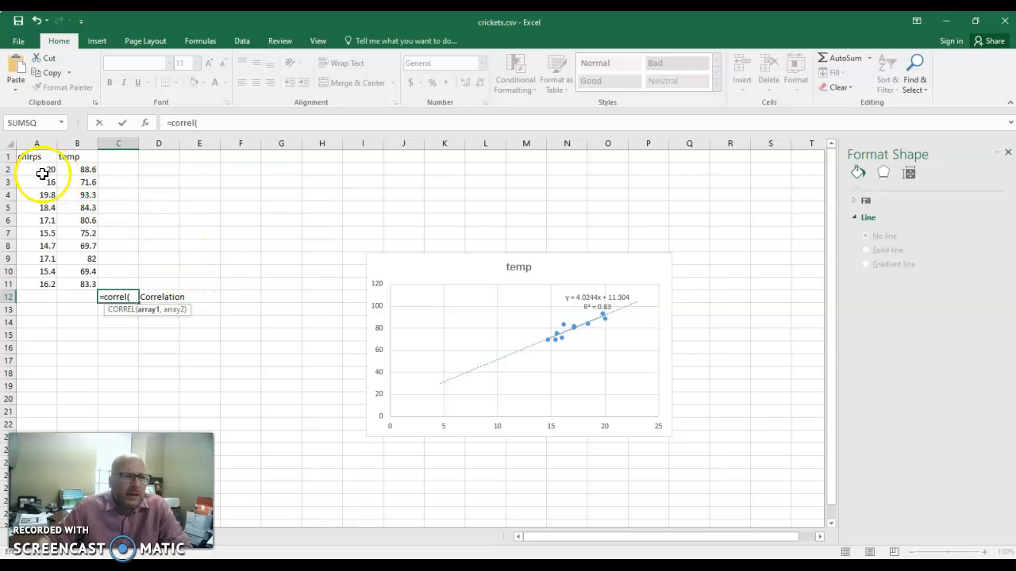
drag(40, 170, 37, 283)
text(,)
drag(82, 169, 79, 284)
text())
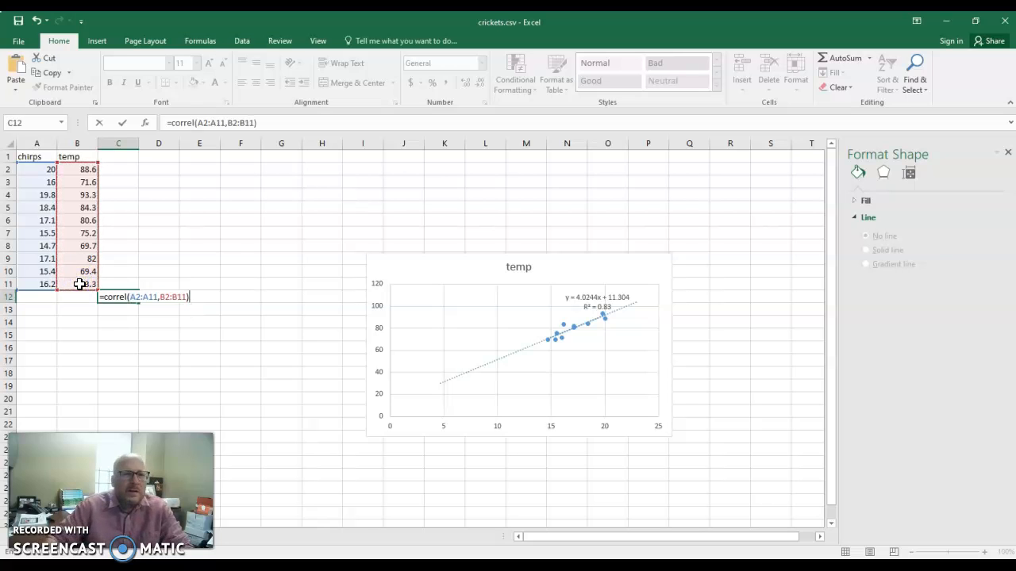
key(Return)
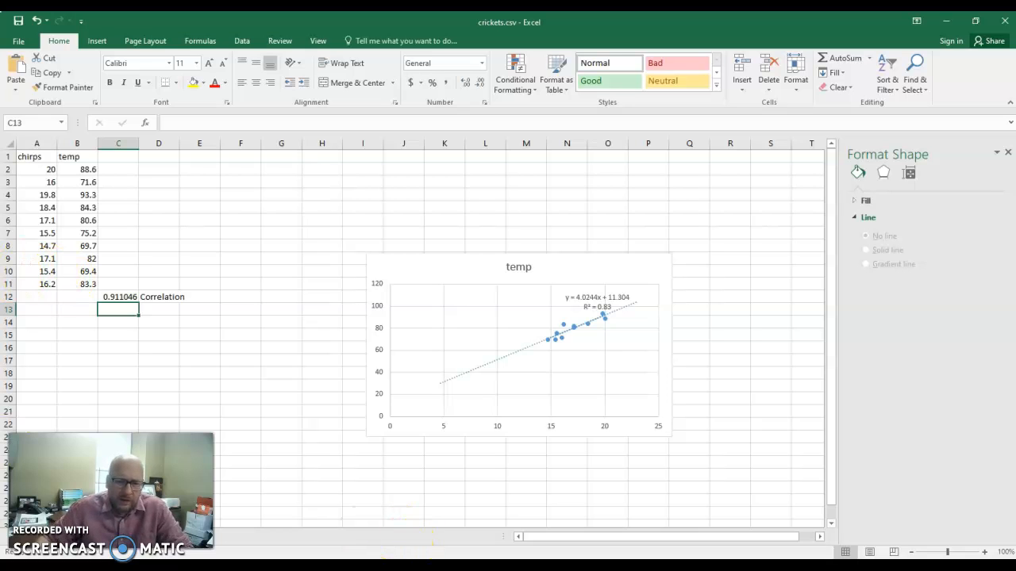
mouse_move(359, 565)
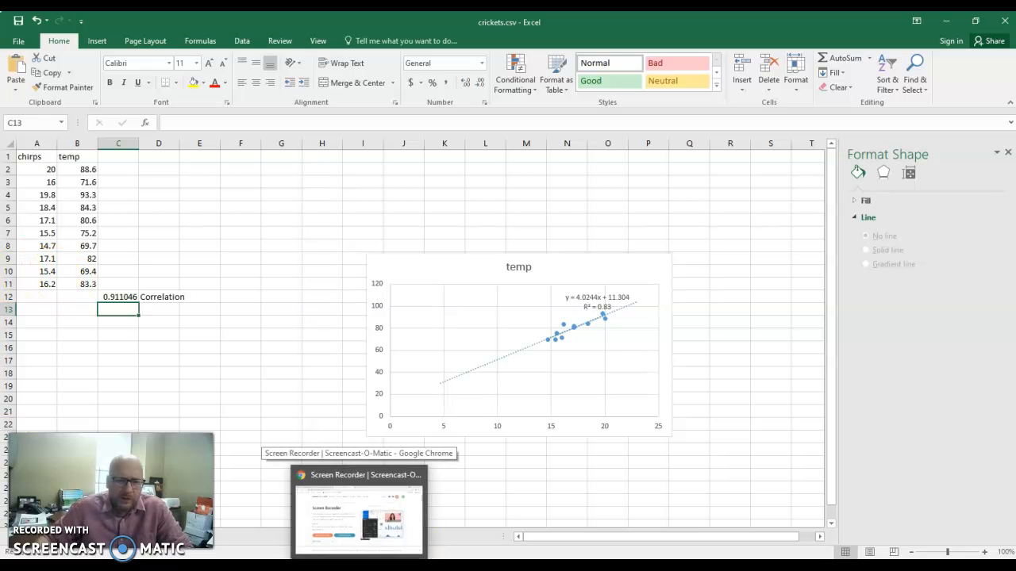